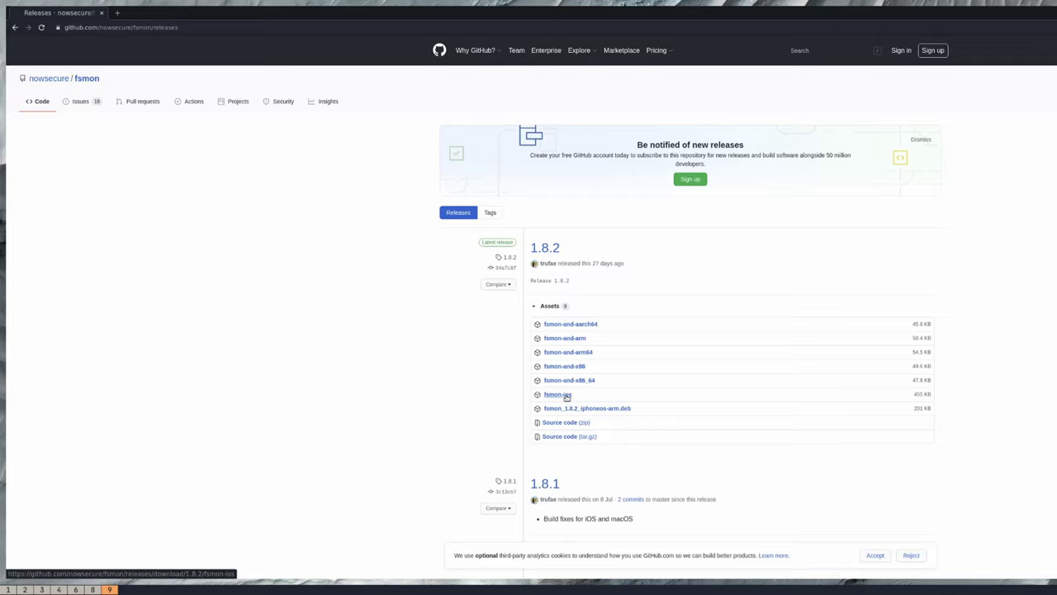
Download the fsmon-ios binary asset from the GitHub 1.8.2 release.
{"action": "right_click", "coordinate": [567, 397]}
{"action": "left_click", "coordinate": [607, 402]}
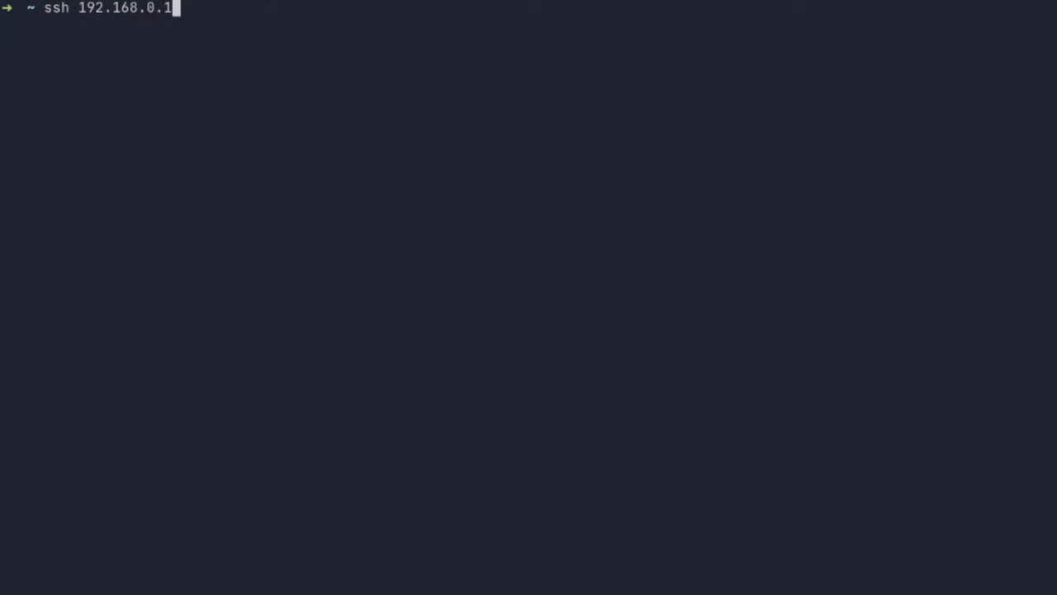
Log in over SSH to the iPad at 192.168.0.13 as root with the root password.
{"action": "type", "text": "3 -lroot"}
{"action": "key", "text": "Return"}
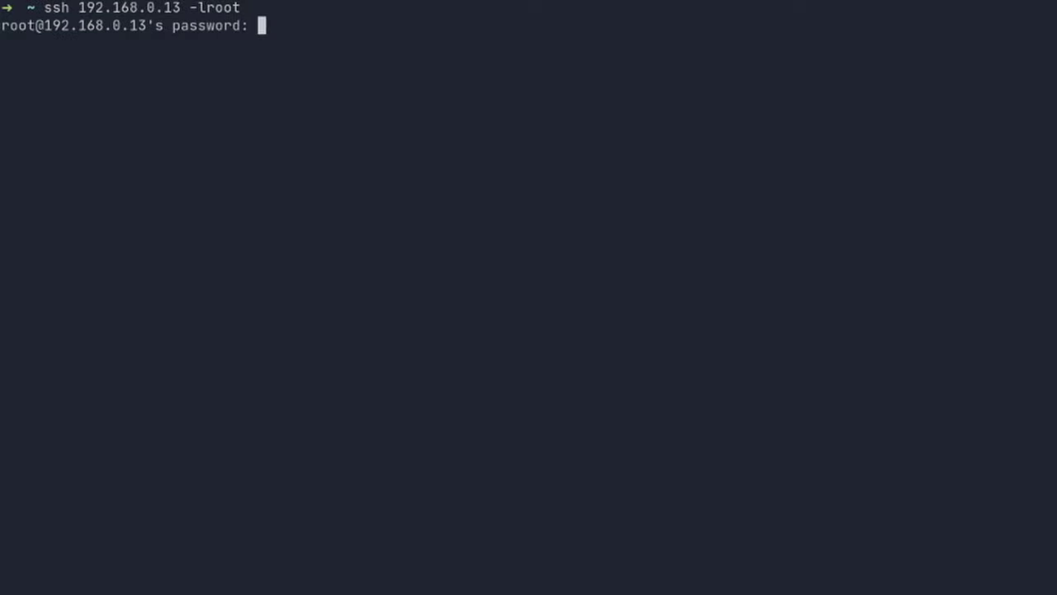
{"action": "key", "text": "Return"}
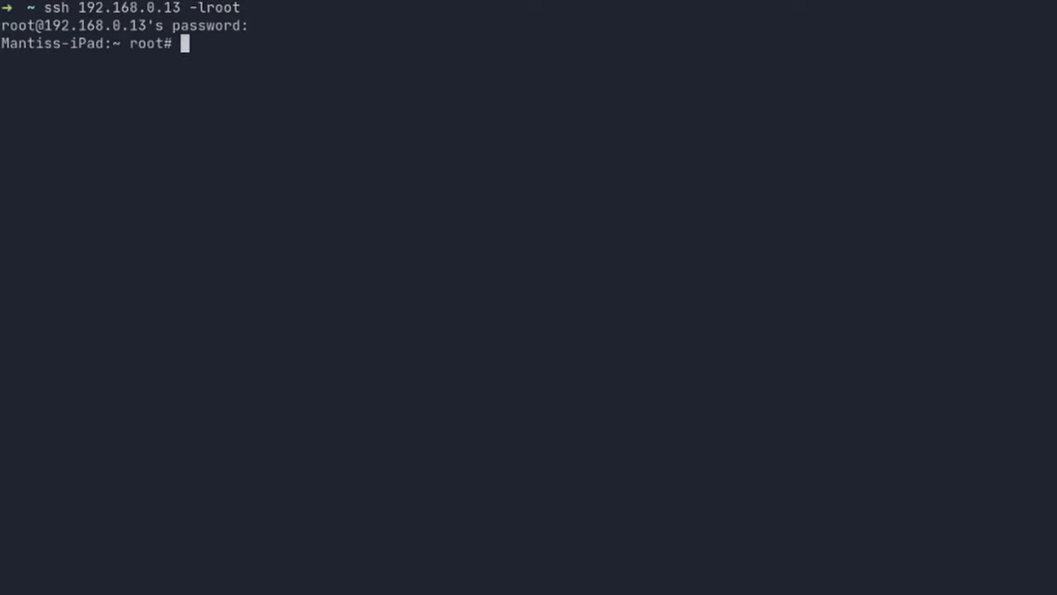
Run ./fsmon to stream all file events, then rerun it filtered through grep -i dvia.
{"action": "type", "text": "./fsmon"}
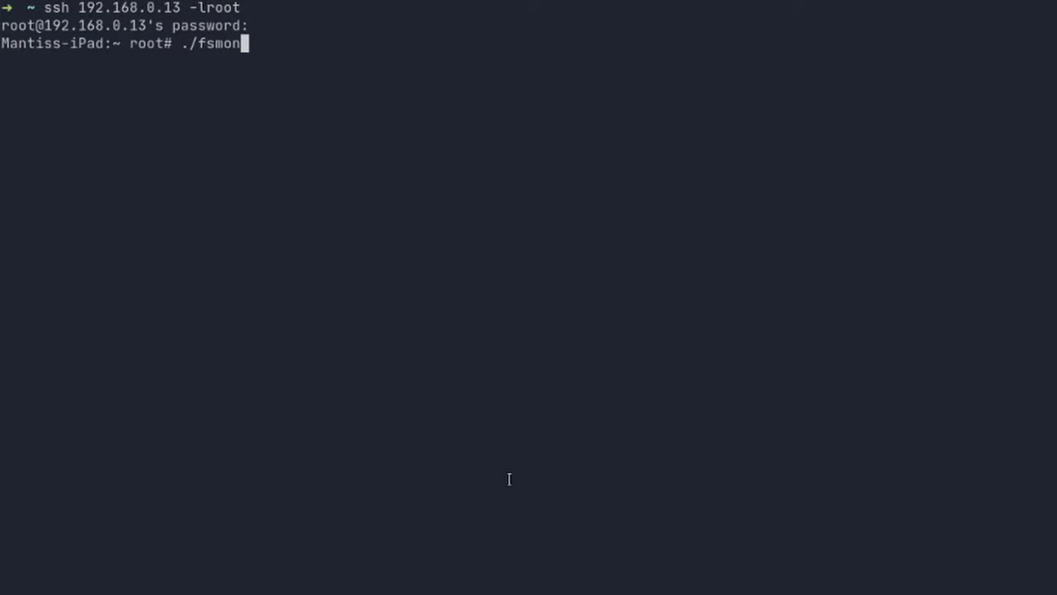
{"action": "key", "text": "Return"}
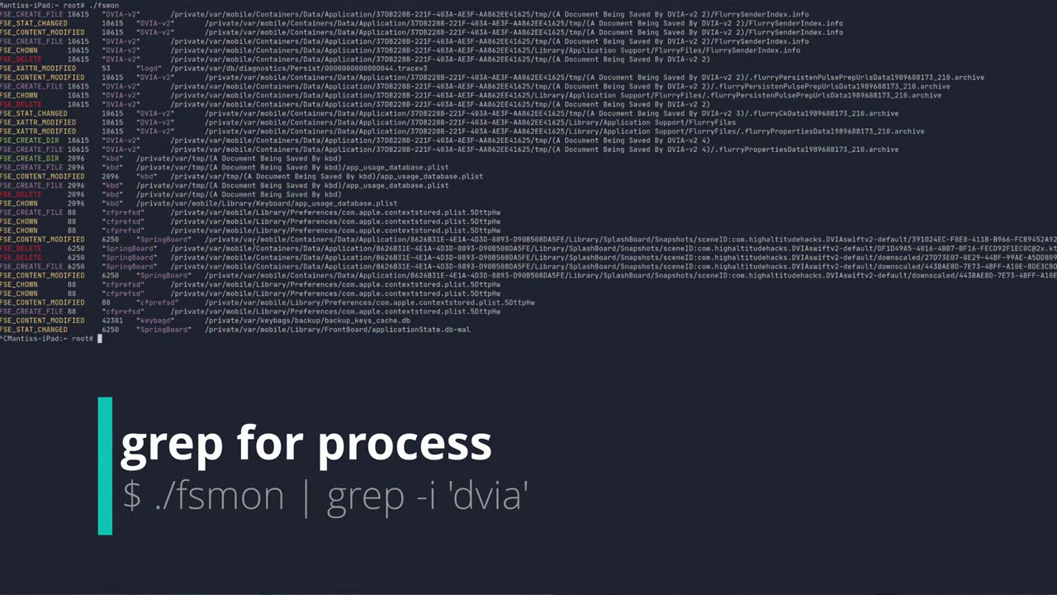
{"action": "key", "text": "Up"}
{"action": "type", "text": "| grep -i"}
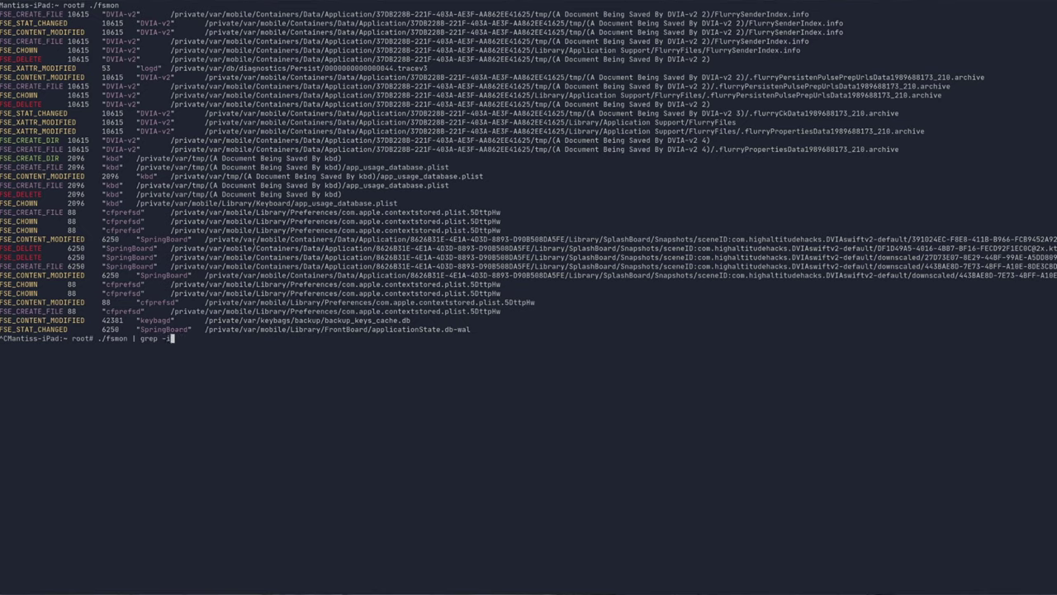
{"action": "type", "text": " dvia"}
{"action": "key", "text": "Return"}
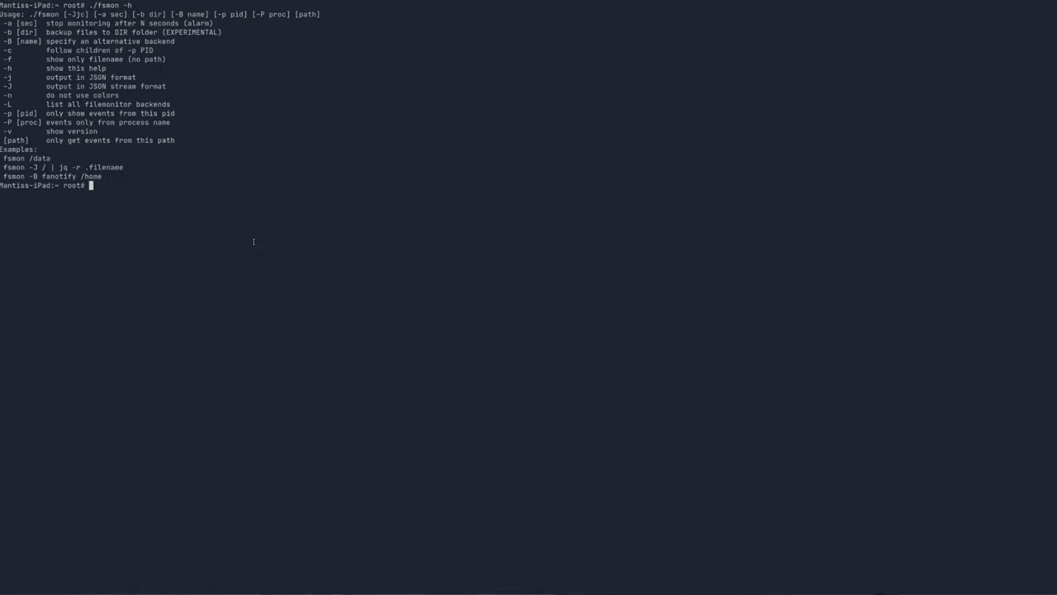
List processes with ps aux | grep -i dvia to find DVIA-v2's PID 10615.
{"action": "key", "text": "ctrl+c"}
{"action": "type", "text": "ps aux"}
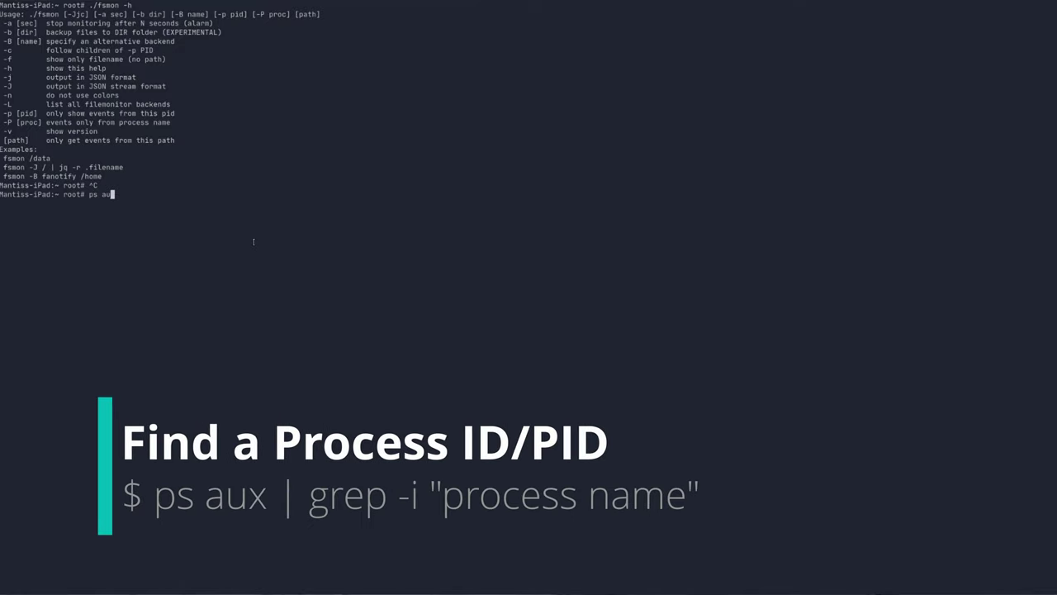
{"action": "key", "text": "Return"}
{"action": "type", "text": "ps aux | grep -i dvia"}
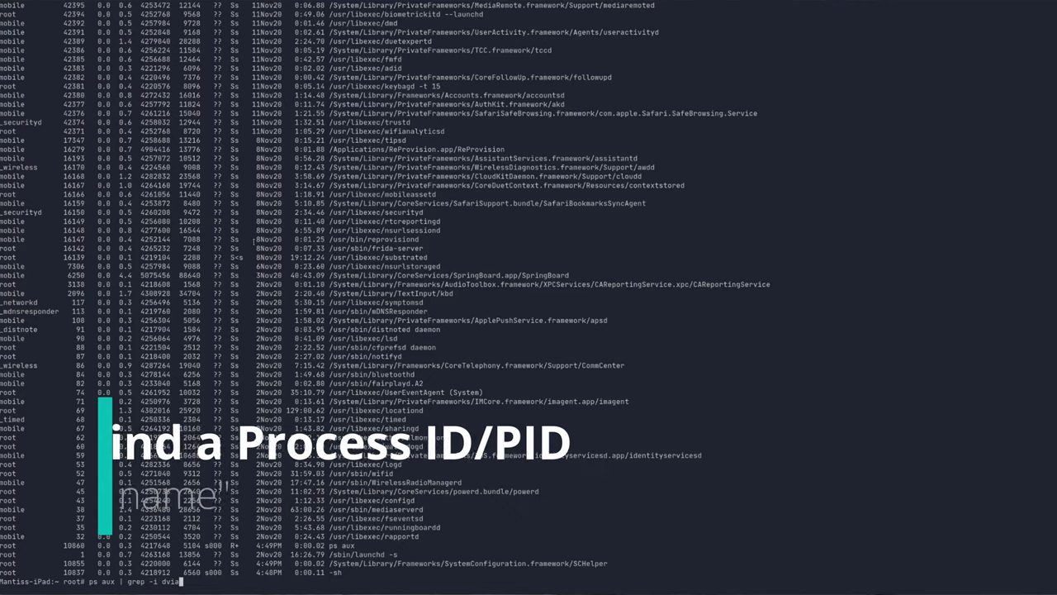
{"action": "key", "text": "Return"}
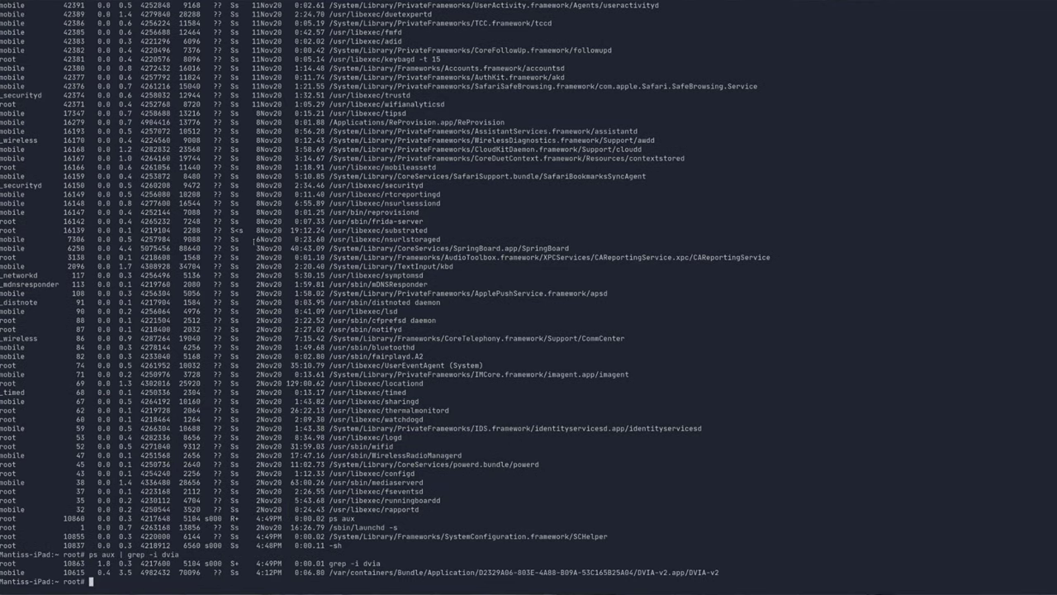
Compose the command ./fsmon -p 10615 using the copied PID.
{"action": "double_click", "coordinate": [76, 573]}
{"action": "type", "text": "./fsmon -"}
{"action": "type", "text": "./fsmon -p"}
{"action": "key", "text": "super+v"}
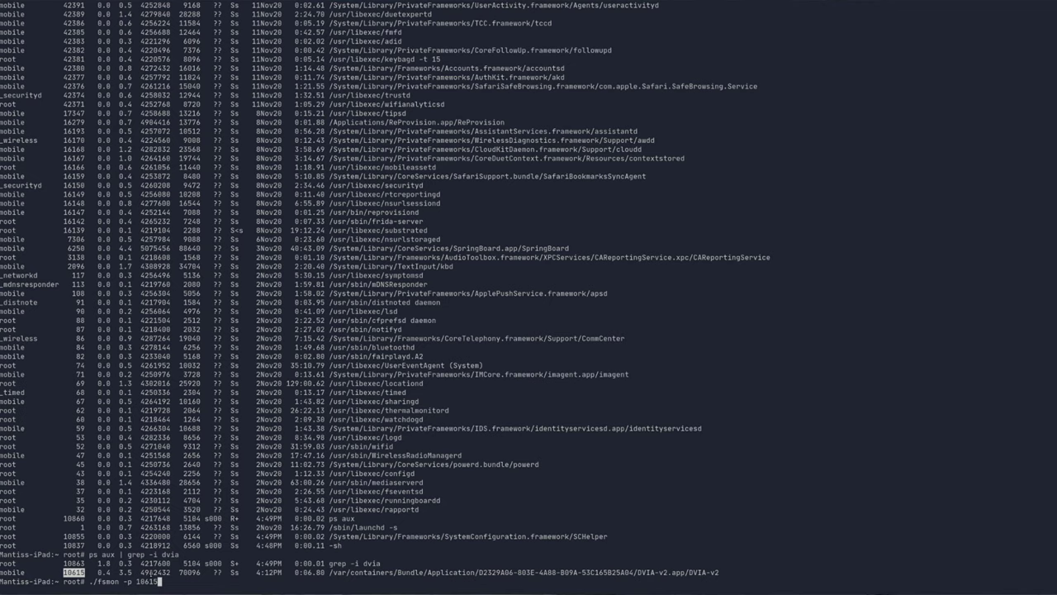
Start ./fsmon -p 10615, then open DVIA-v2's Local Data Storage section from the side menu.
{"action": "key", "text": "Return"}
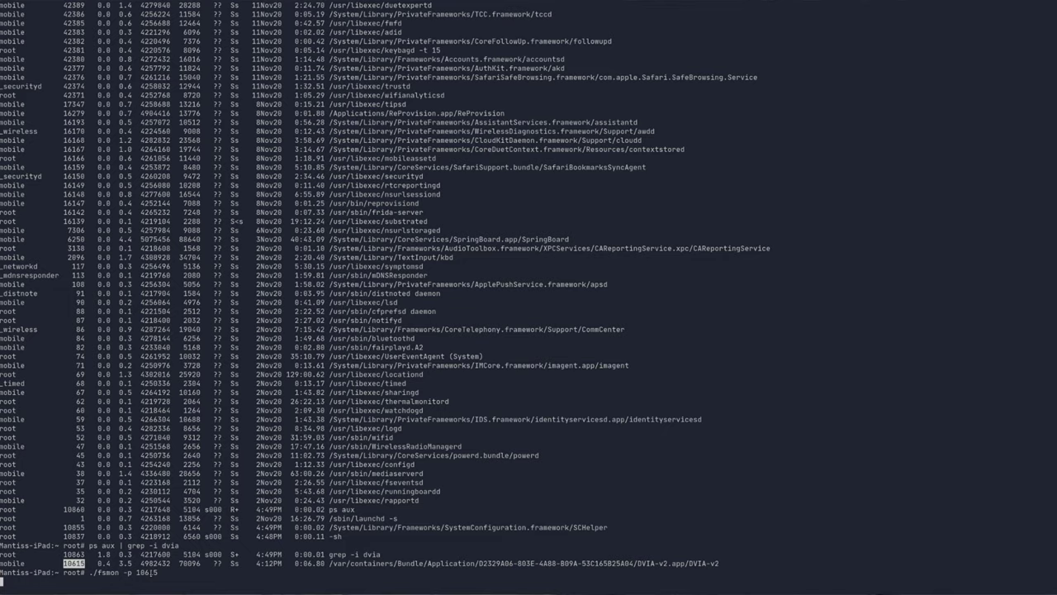
{"action": "left_click", "coordinate": [389, 24]}
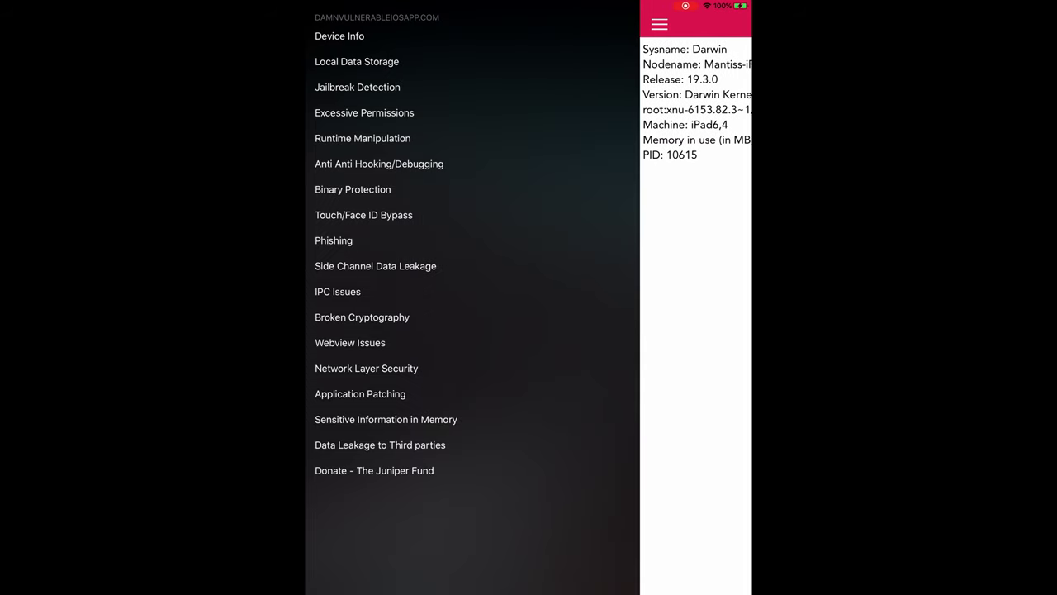
{"action": "left_click", "coordinate": [472, 59]}
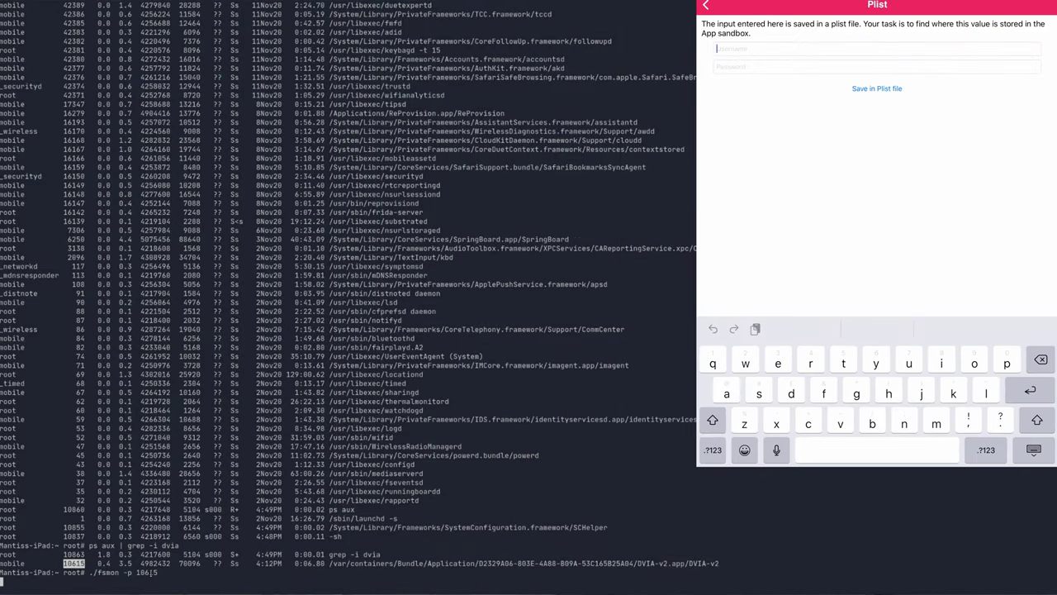
Save a test username and password via the Plist example, then open the YapDatabase example.
{"action": "type", "text": "test"}
{"action": "left_click", "coordinate": [743, 66]}
{"action": "type", "text": "test"}
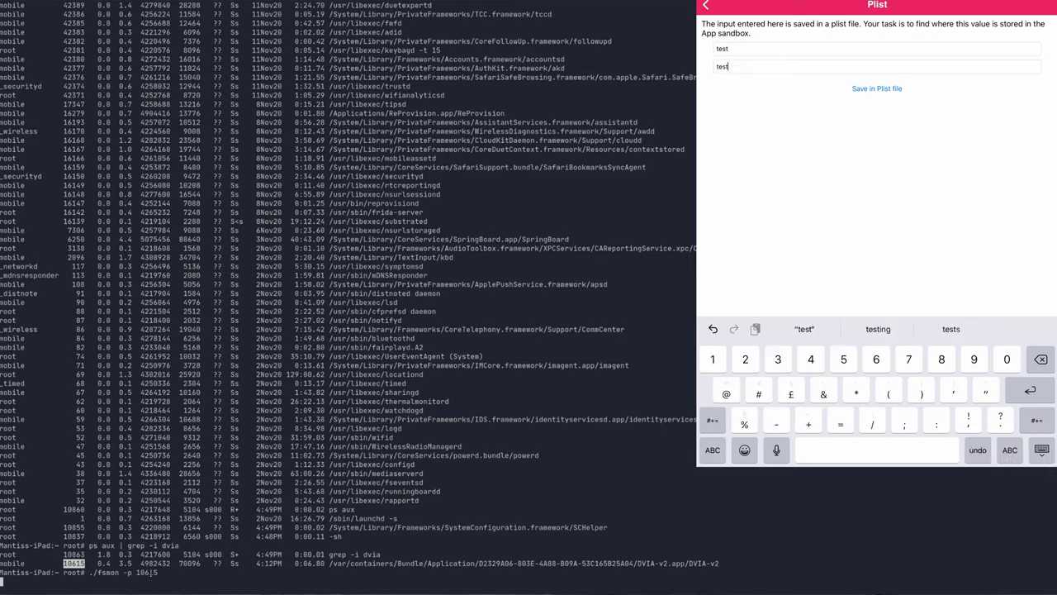
{"action": "type", "text": "1234"}
{"action": "left_click", "coordinate": [877, 88]}
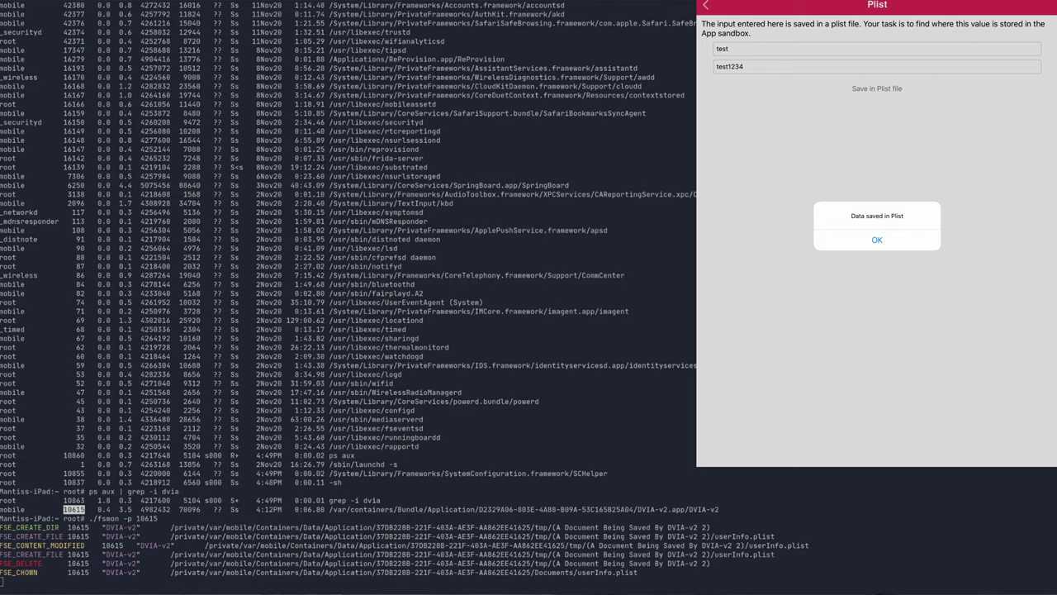
{"action": "left_click", "coordinate": [877, 239]}
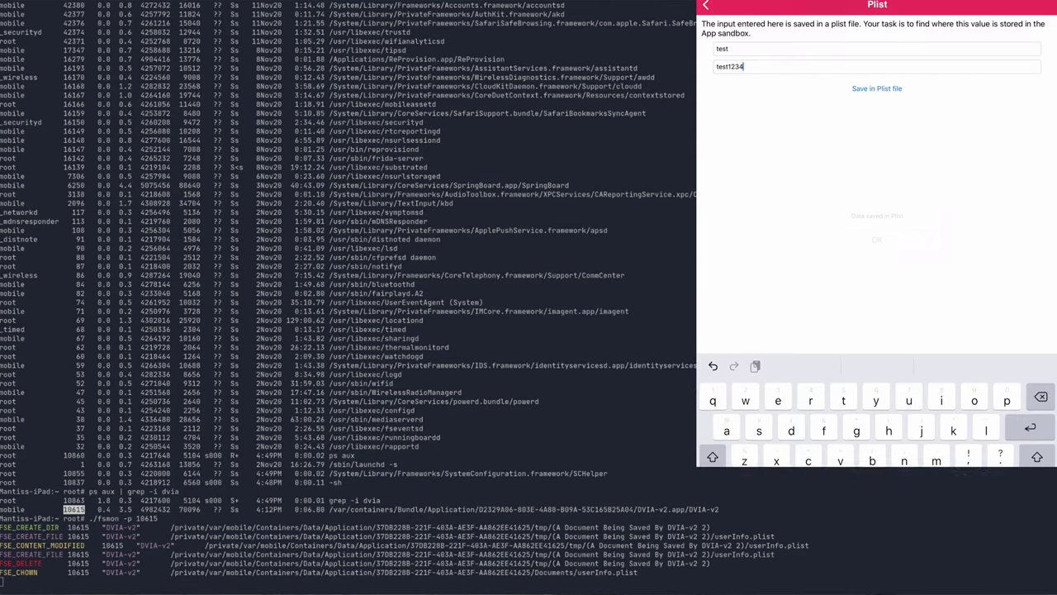
{"action": "left_click", "coordinate": [705, 5]}
{"action": "left_click", "coordinate": [727, 220]}
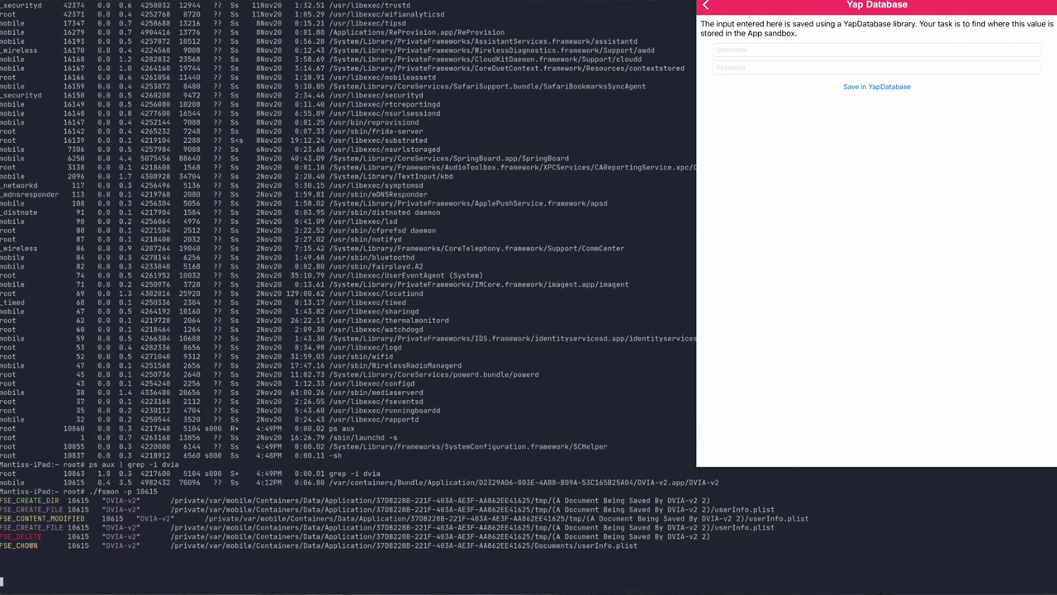
Enter a test username and password in the YapDatabase example, save, and dismiss the confirmation.
{"action": "left_click", "coordinate": [826, 49]}
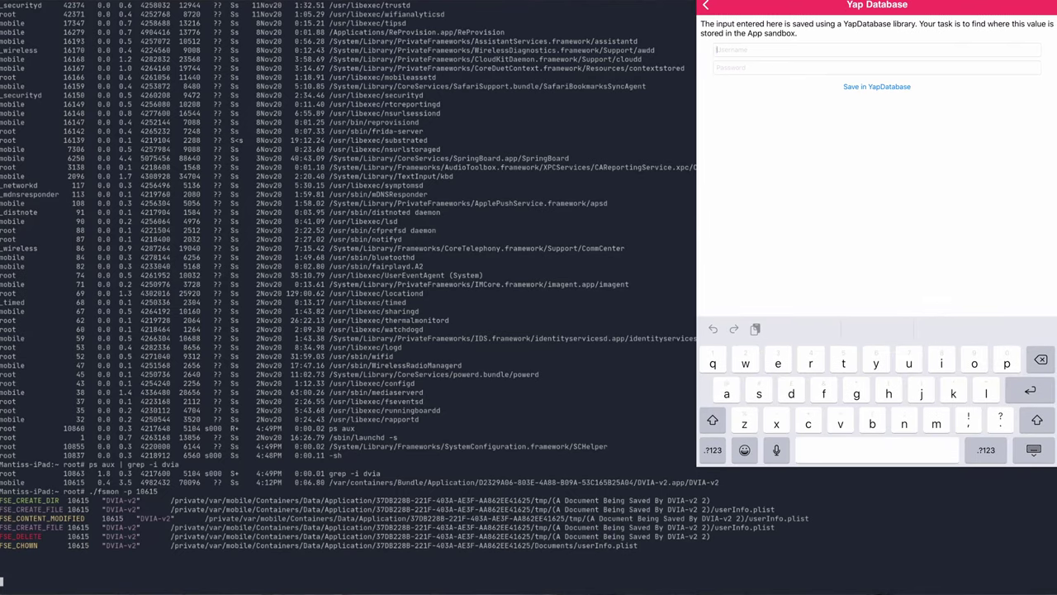
{"action": "type", "text": "testQw"}
{"action": "key", "text": "BackSpace"}
{"action": "key", "text": "BackSpace"}
{"action": "left_click", "coordinate": [826, 67]}
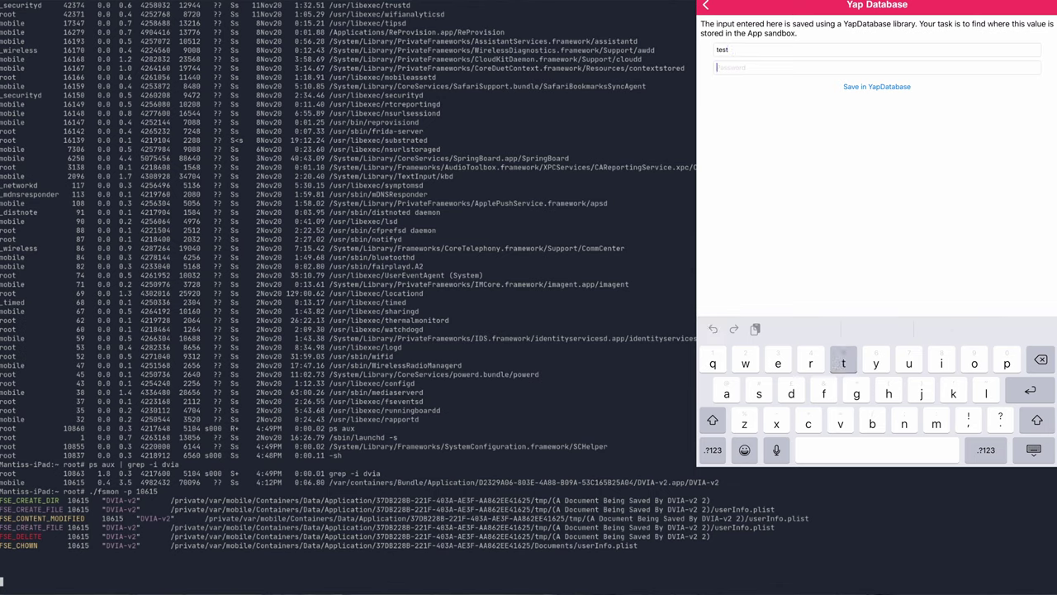
{"action": "type", "text": "test123"}
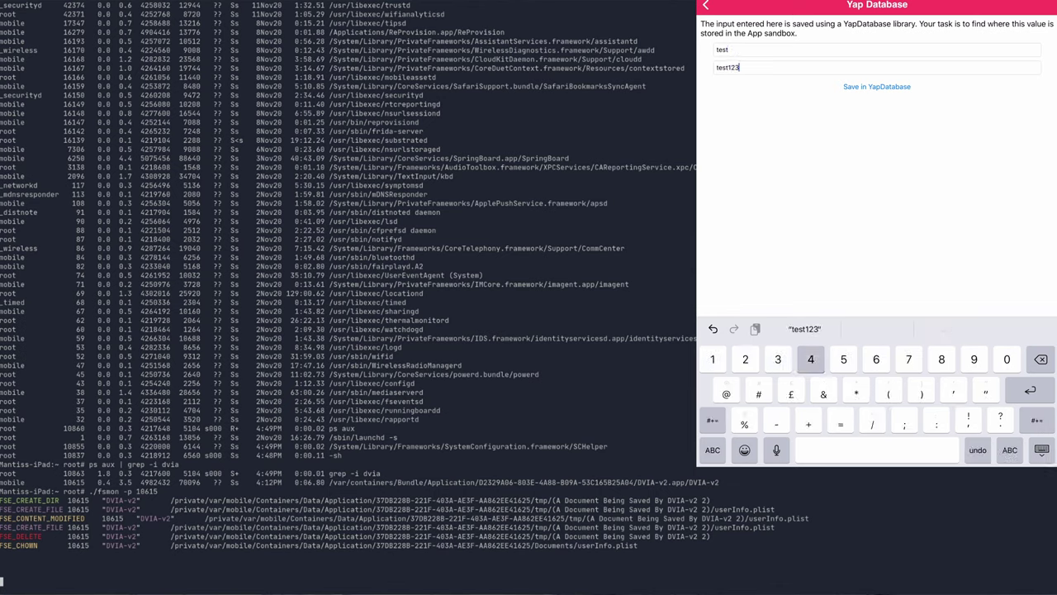
{"action": "type", "text": "4"}
{"action": "key", "text": "Return"}
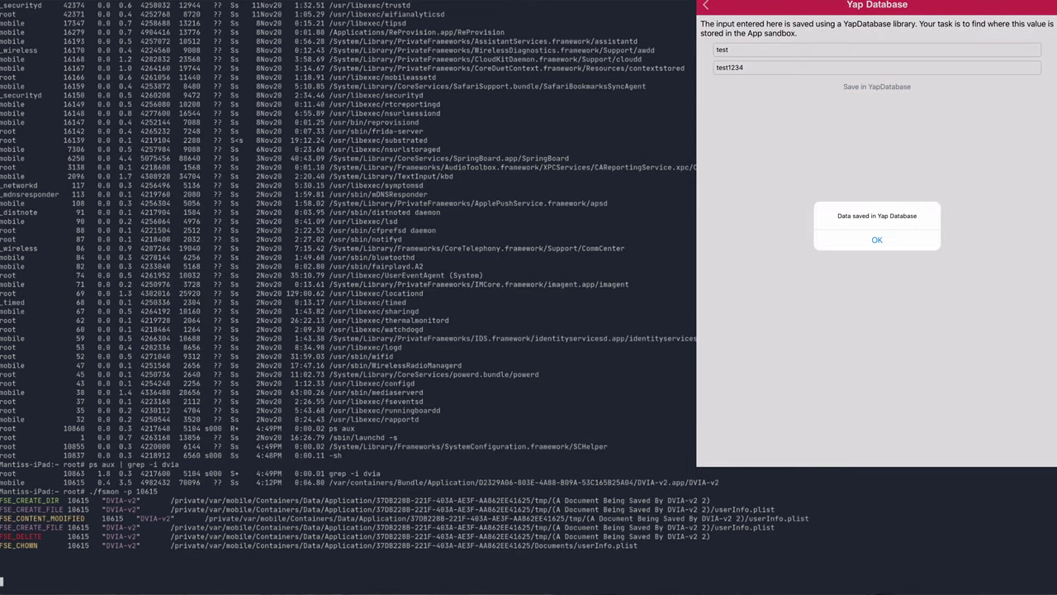
{"action": "left_click", "coordinate": [877, 239]}
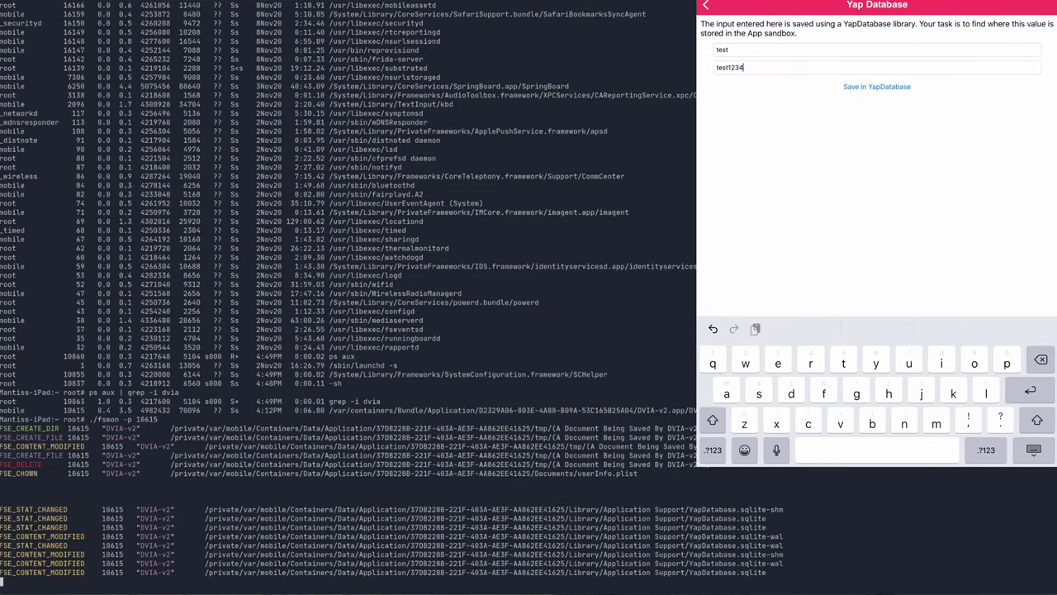